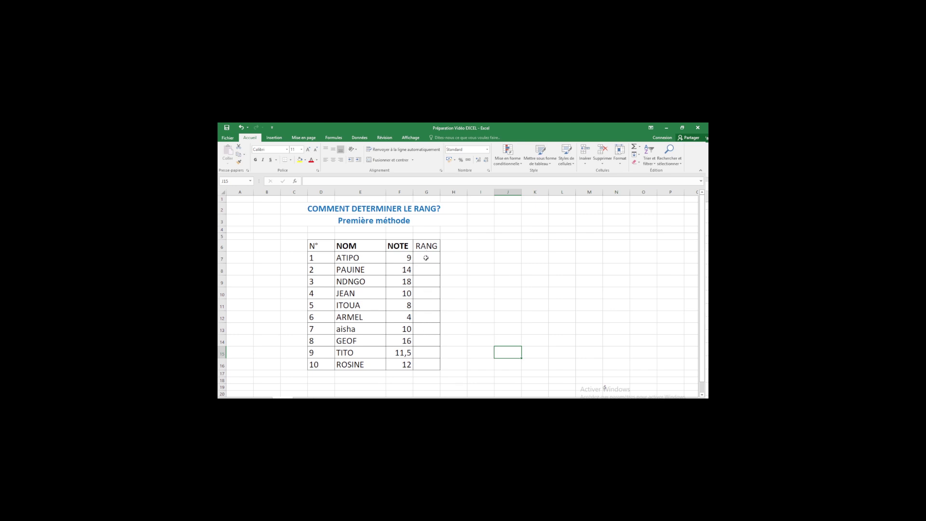
Begin ATIPO's rank formula in G7 as =CONCATENER(TEXTE( using the function suggestions
{"action": "left_click", "coordinate": [426, 258]}
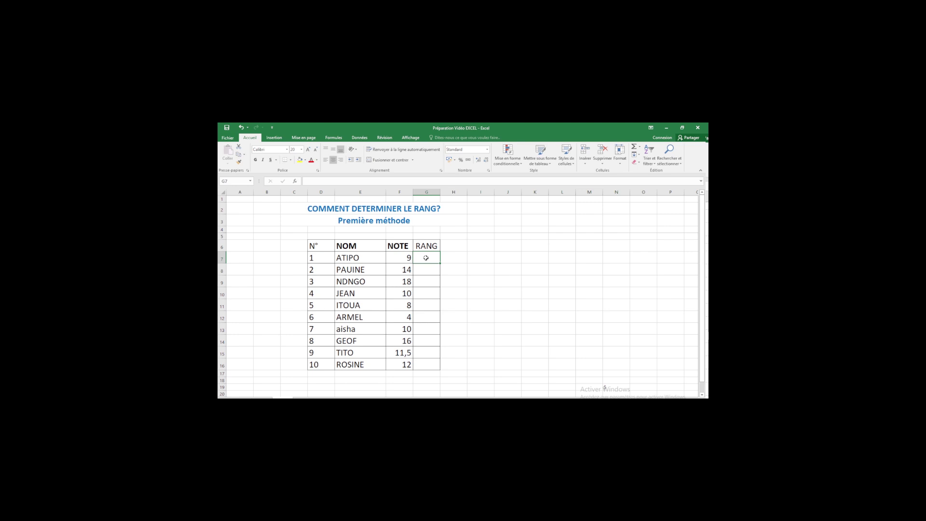
{"action": "type", "text": "="}
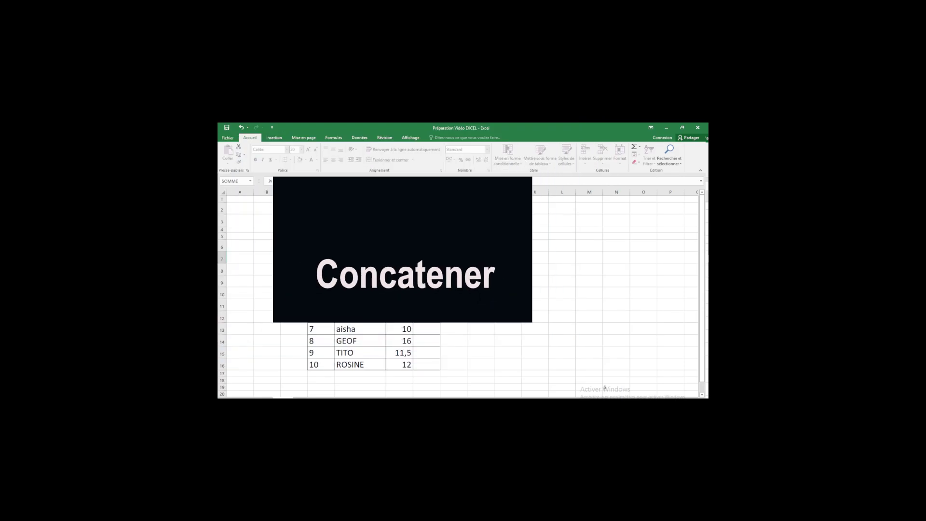
{"action": "type", "text": "co"}
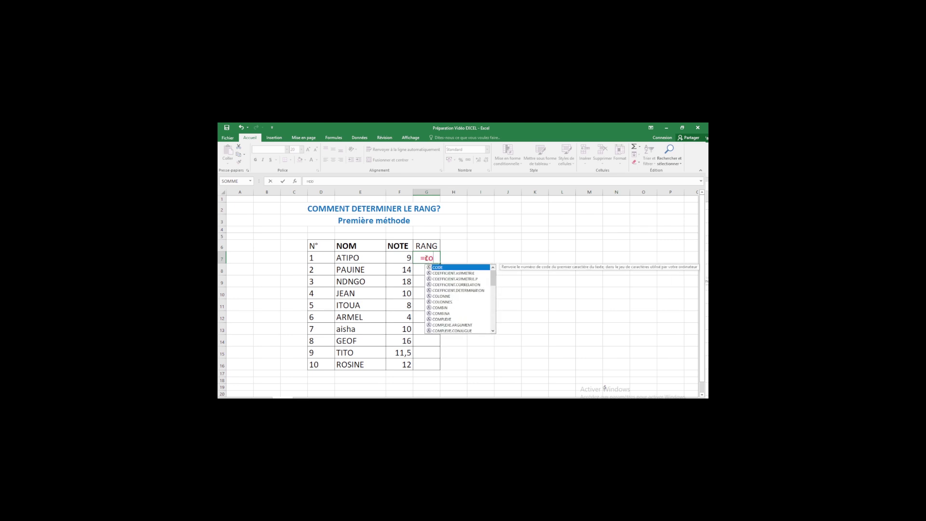
{"action": "type", "text": "n"}
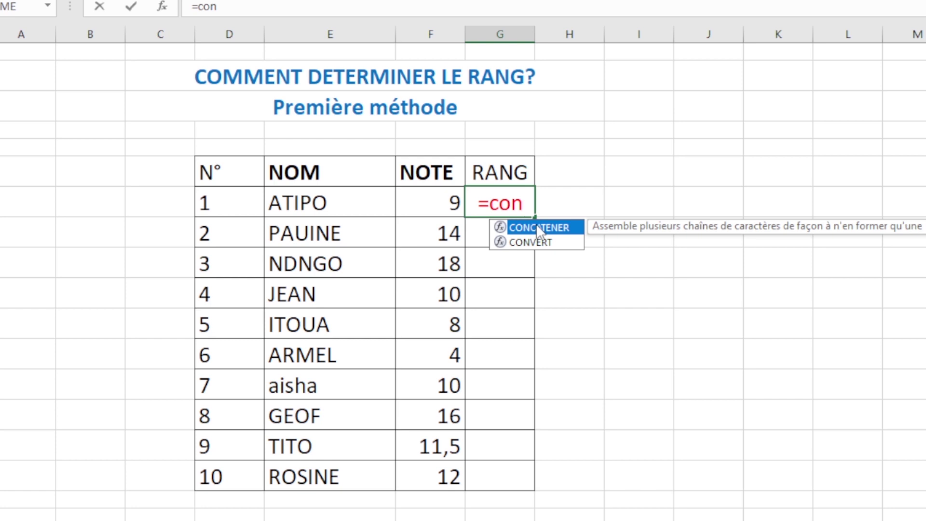
{"action": "double_click", "coordinate": [537, 227]}
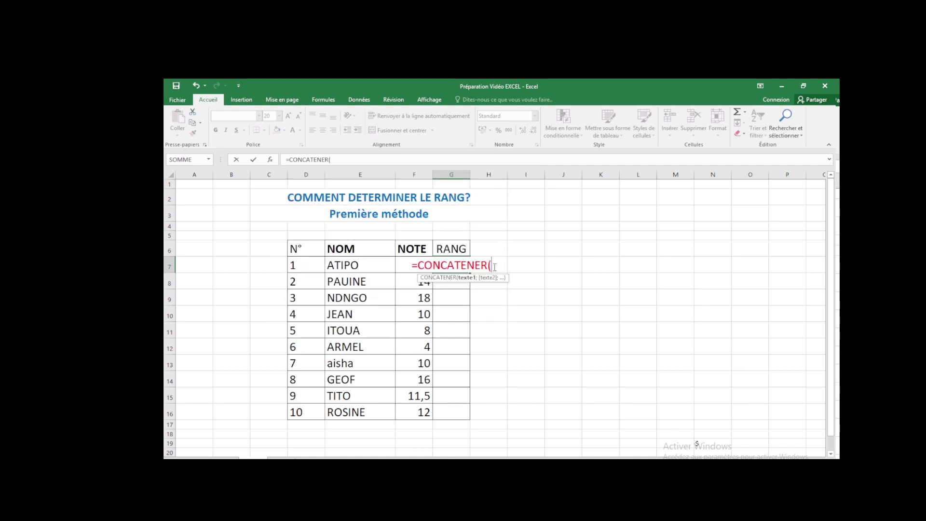
{"action": "type", "text": "texyt"}
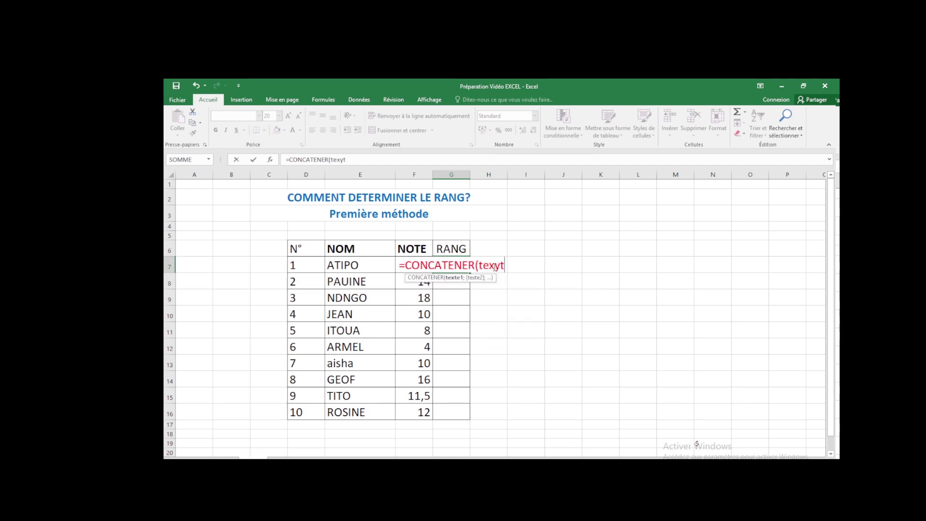
{"action": "key", "text": "BackSpace"}
{"action": "key", "text": "BackSpace"}
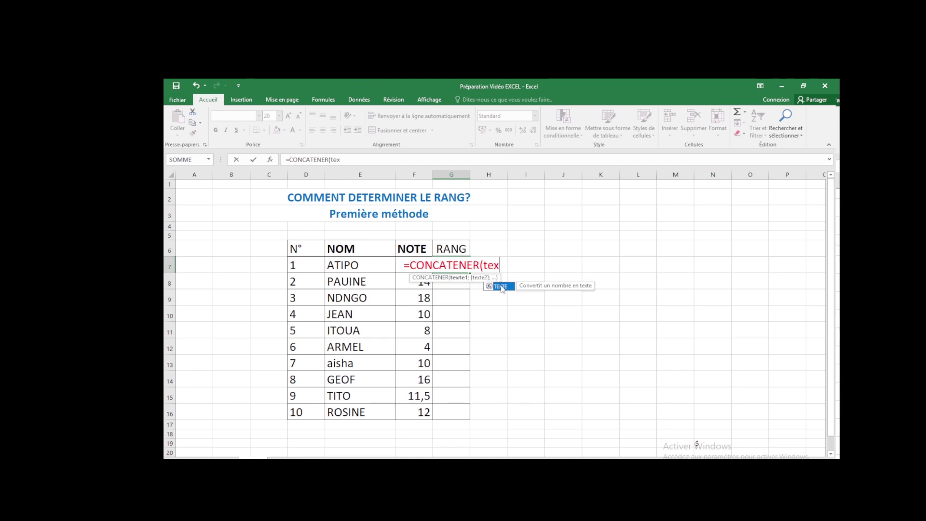
{"action": "double_click", "coordinate": [501, 286]}
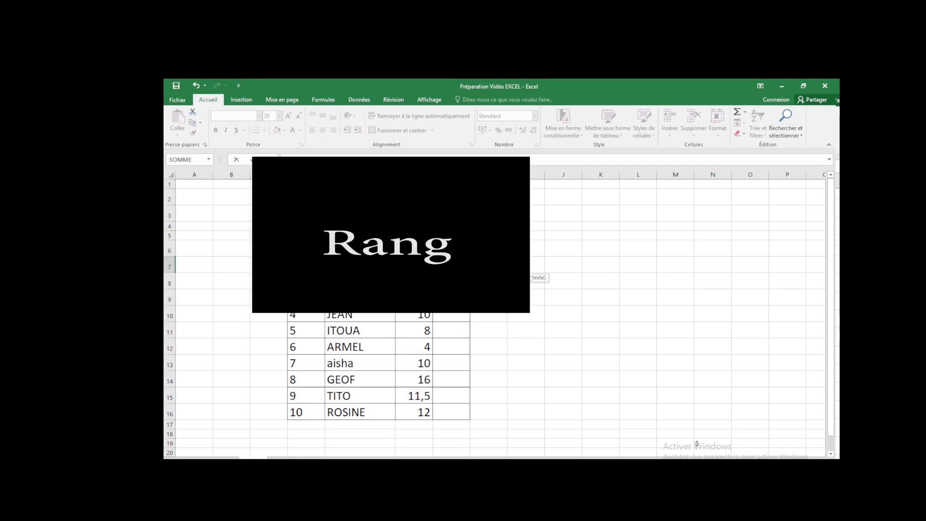
Nest RANG inside TEXTE with ATIPO's grade F7 as its first argument
{"action": "type", "text": "rang"}
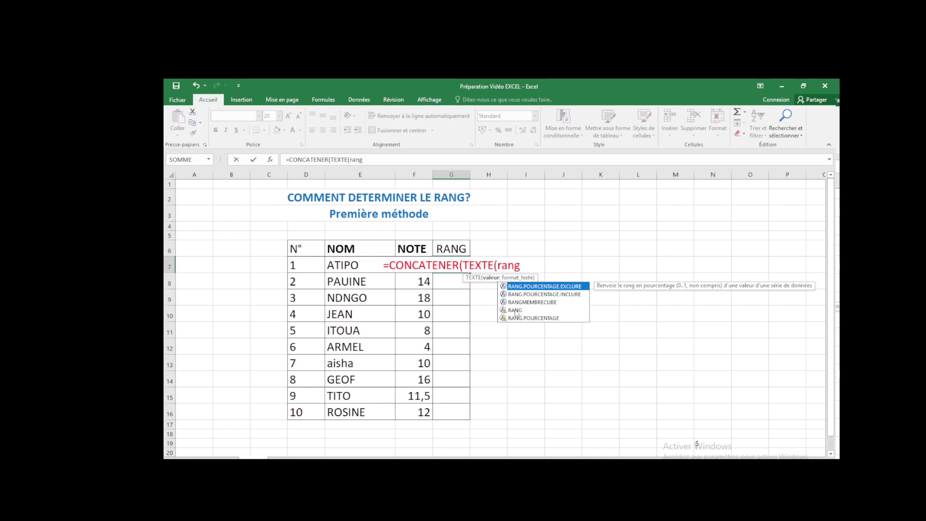
{"action": "double_click", "coordinate": [515, 310]}
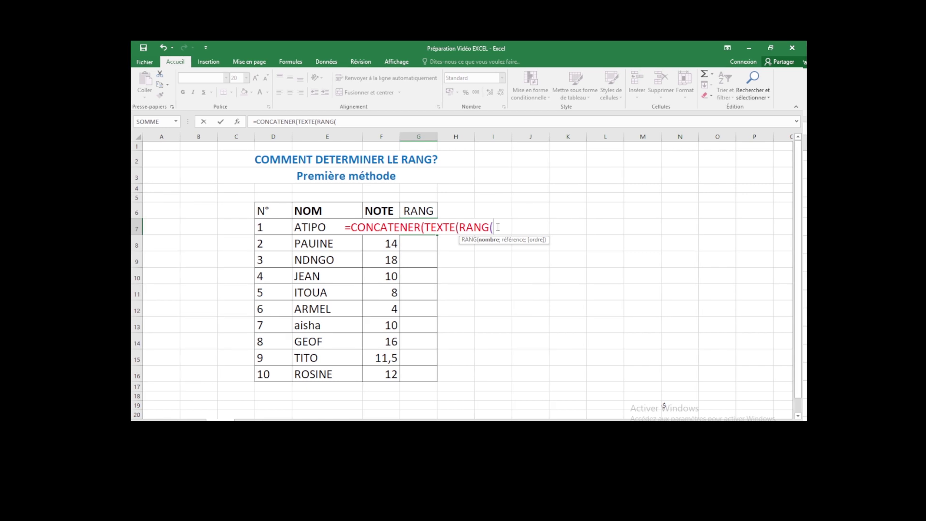
{"action": "type", "text": "F"}
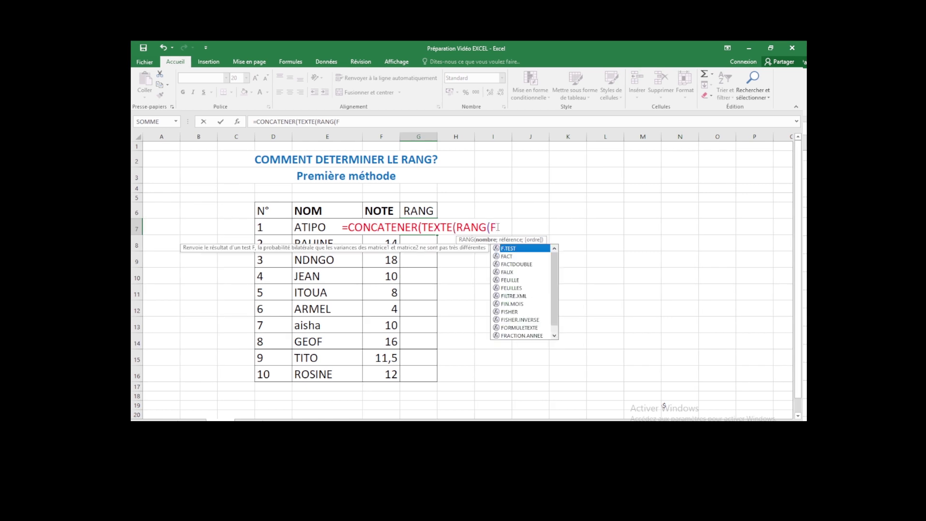
{"action": "type", "text": "7"}
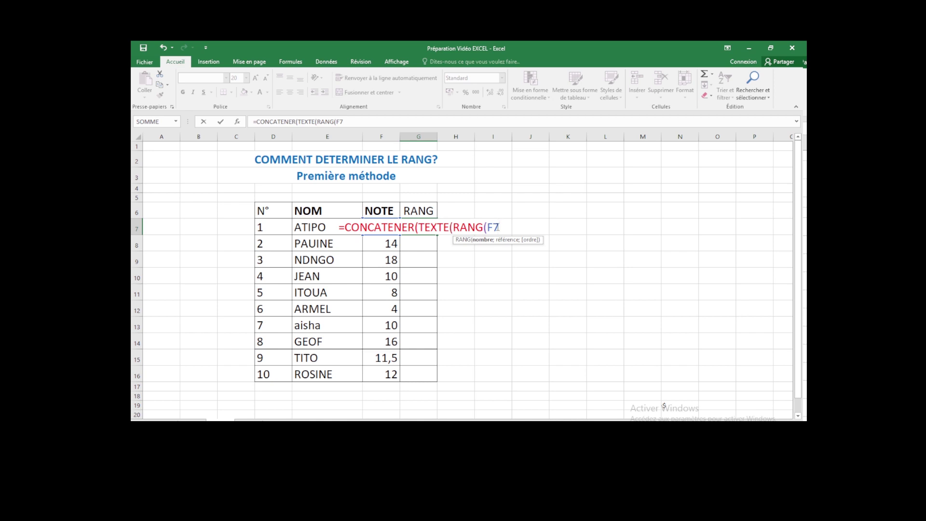
{"action": "type", "text": ";"}
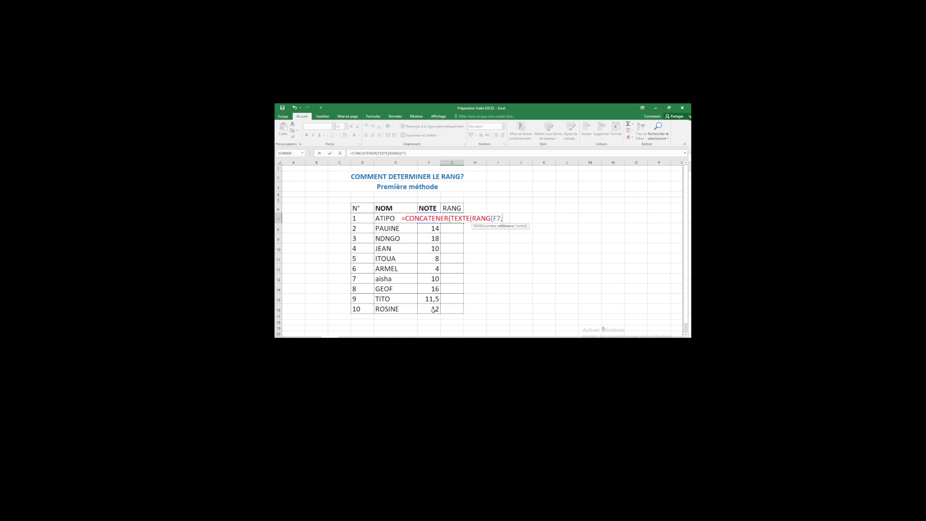
{"action": "left_click_drag", "start_coordinate": [433, 311], "coordinate": [434, 300]}
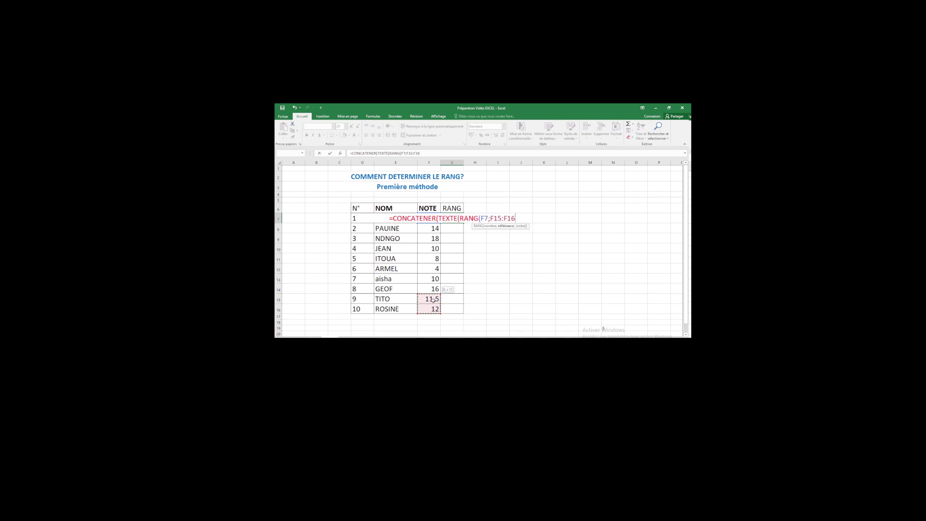
Rank F7 against grades F7:F16 in descending order (0) and close RANG
{"action": "left_click_drag", "start_coordinate": [433, 300], "coordinate": [432, 219]}
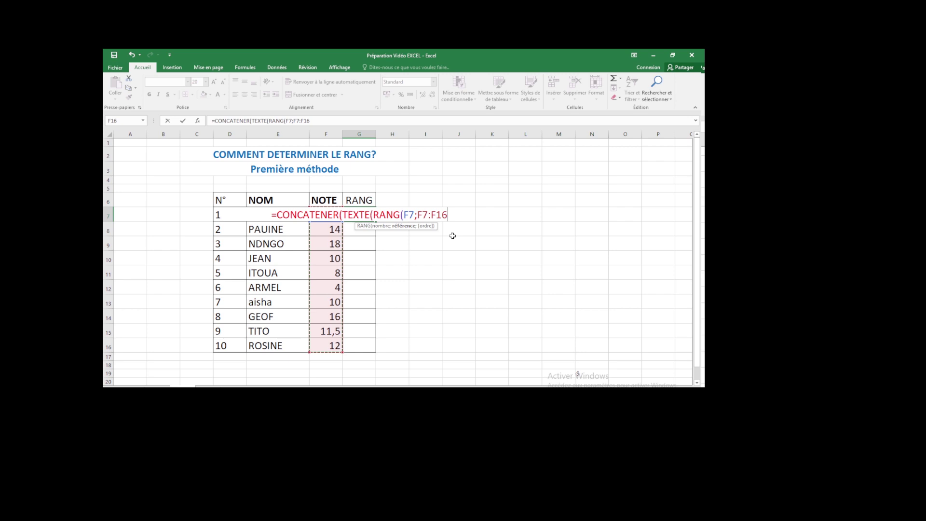
{"action": "type", "text": ";"}
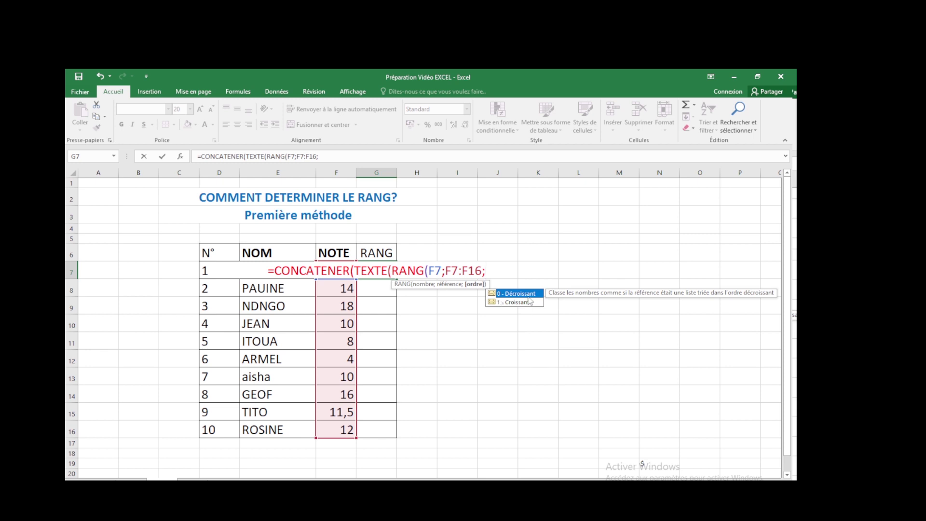
{"action": "type", "text": "0)"}
{"action": "type", "text": ";"}
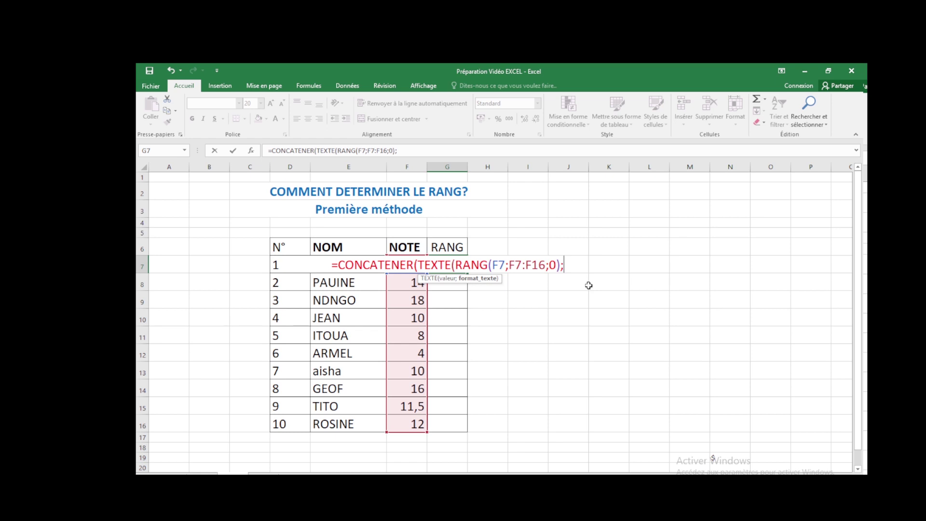
{"action": "type", "text": "\""}
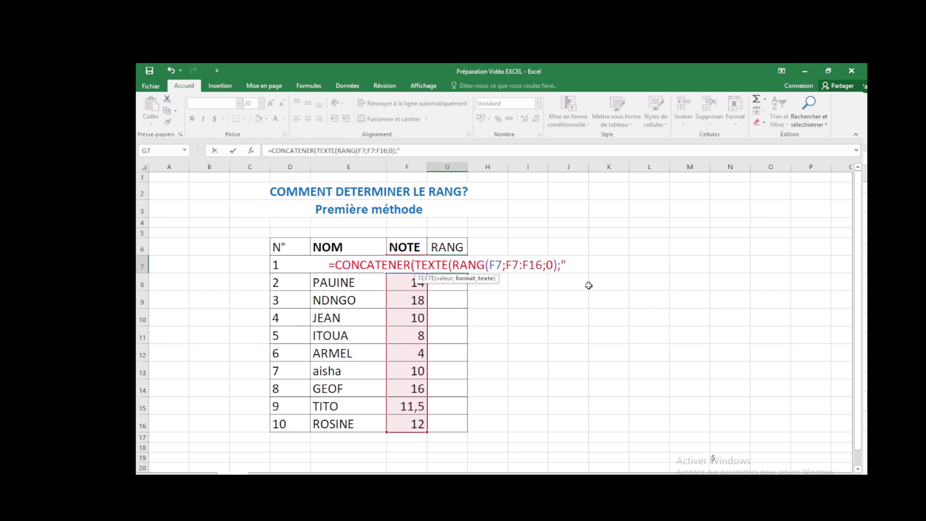
{"action": "type", "text": "0"}
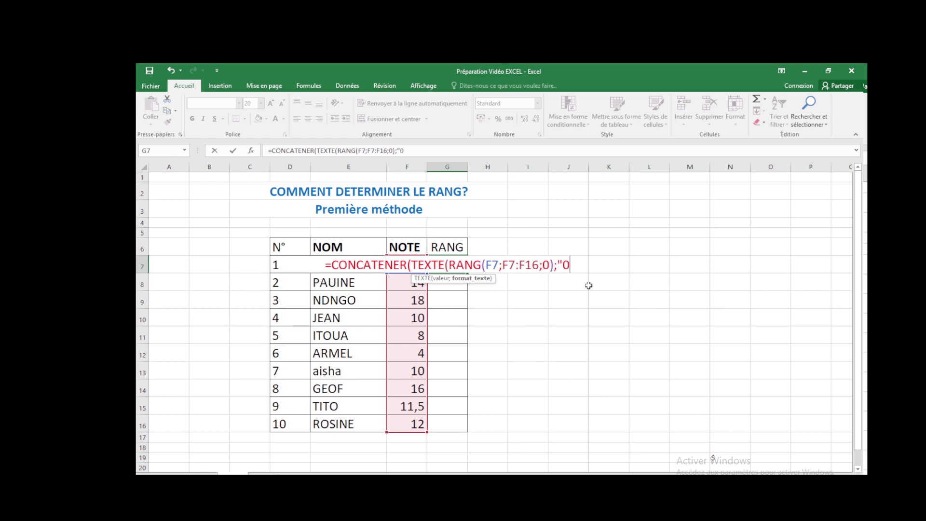
{"action": "type", "text": "\""}
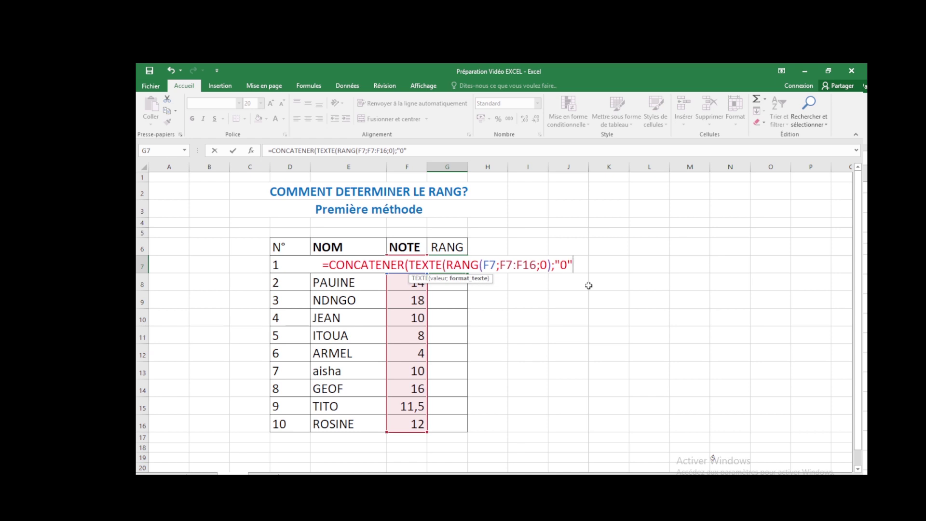
{"action": "type", "text": ")"}
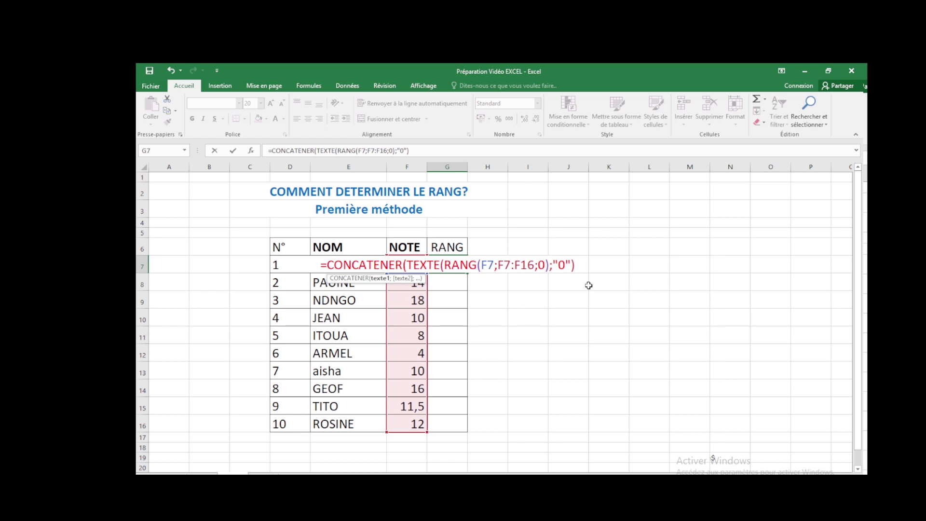
{"action": "type", "text": ";"}
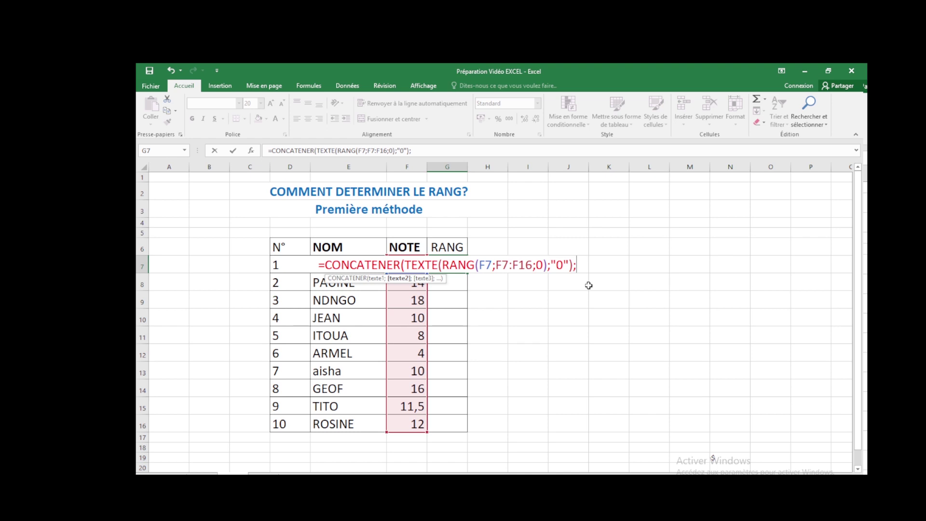
Finish the formula with the "0" format and "e" suffix so G7 shows 8e
{"action": "type", "text": "\""}
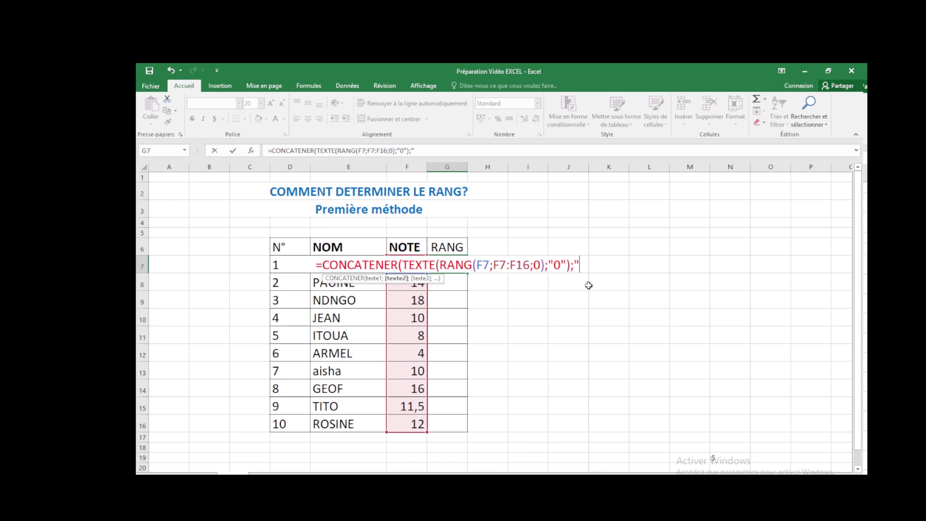
{"action": "type", "text": "e"}
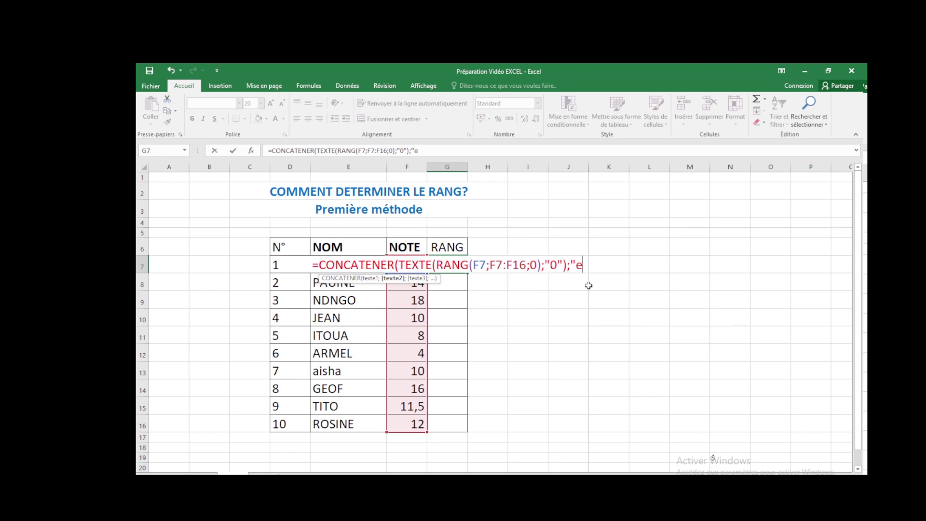
{"action": "type", "text": "\")"}
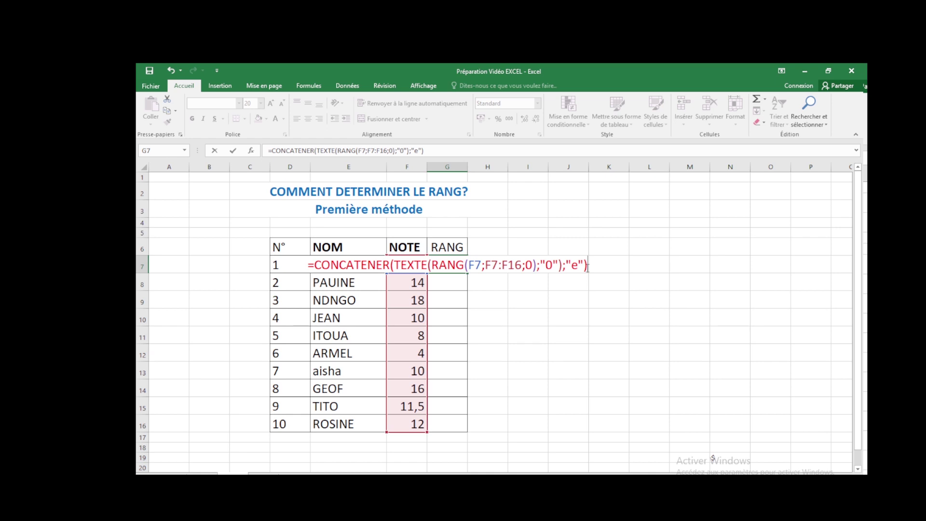
{"action": "key", "text": "Return"}
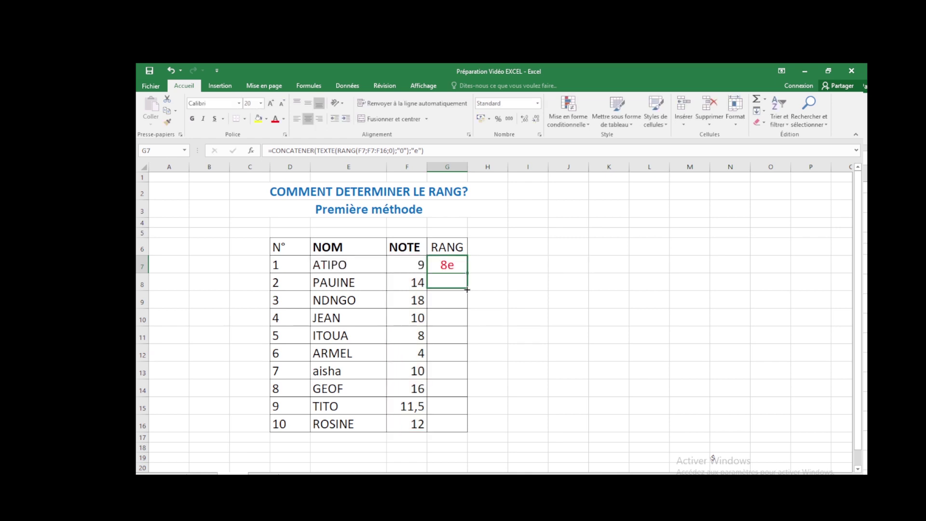
Fill the rank formula down to G16, then undo the incorrect copied ranks
{"action": "left_click_drag", "start_coordinate": [245, 154], "coordinate": [245, 220]}
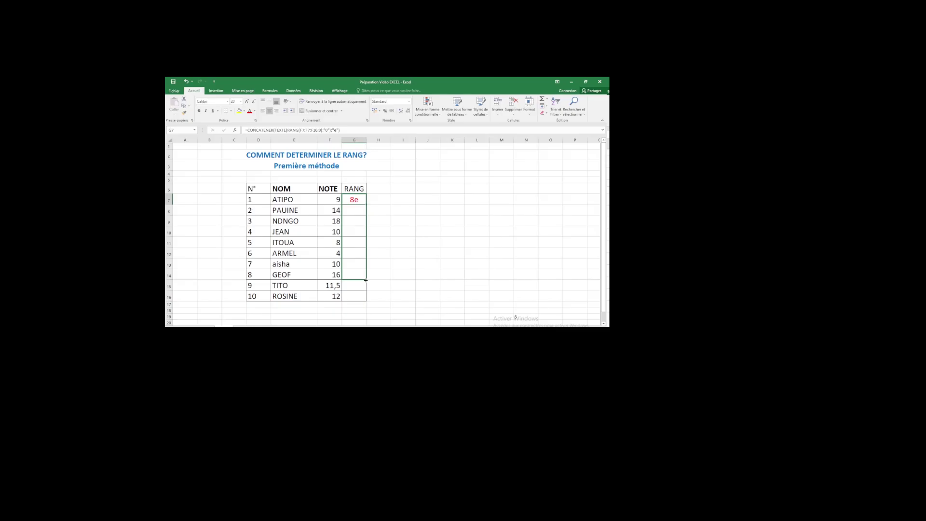
{"action": "left_click_drag", "start_coordinate": [245, 219], "coordinate": [245, 240]}
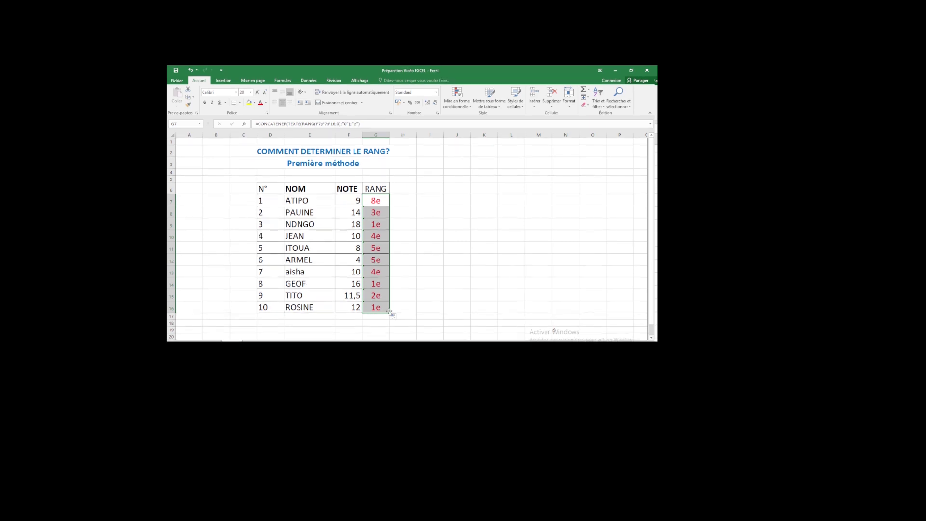
{"action": "key", "text": "ctrl+z"}
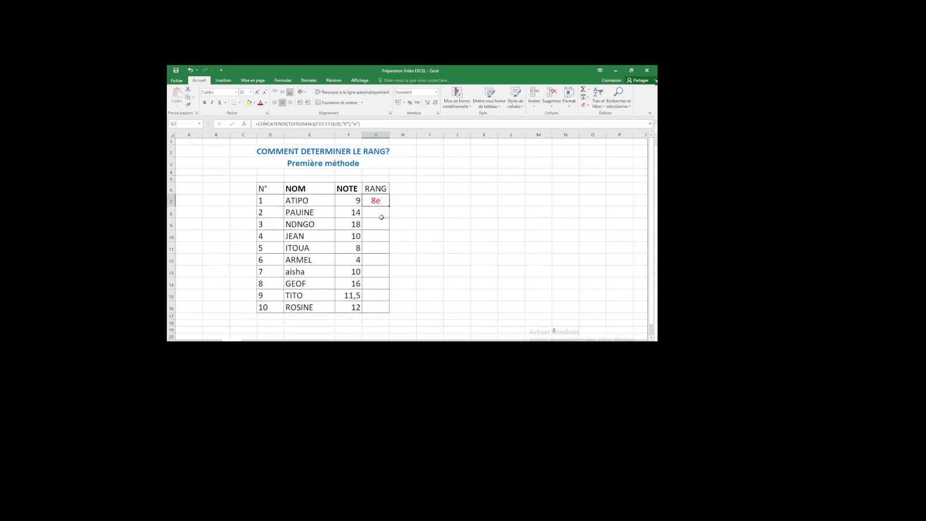
Anchor the ranking range as F$7:F16 in ATIPO's formula and start copying it down
{"action": "double_click", "coordinate": [382, 200]}
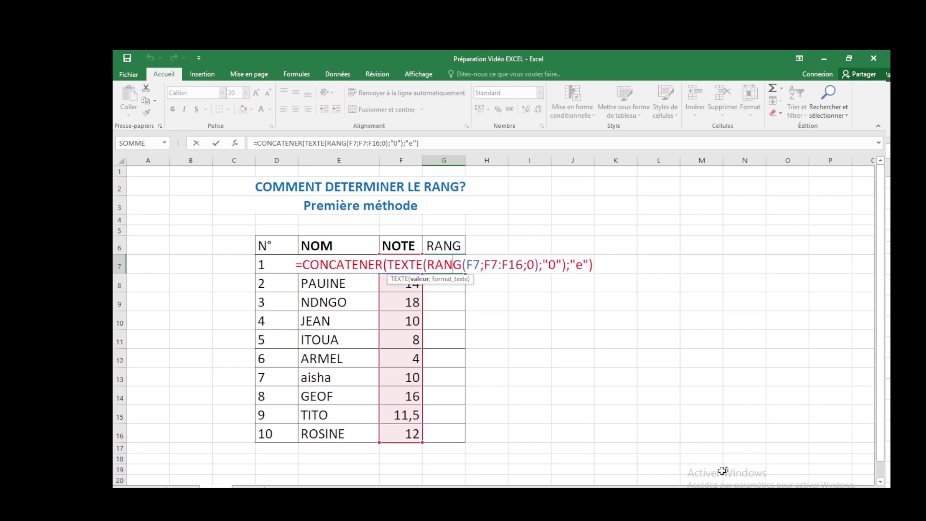
{"action": "left_click", "coordinate": [491, 264]}
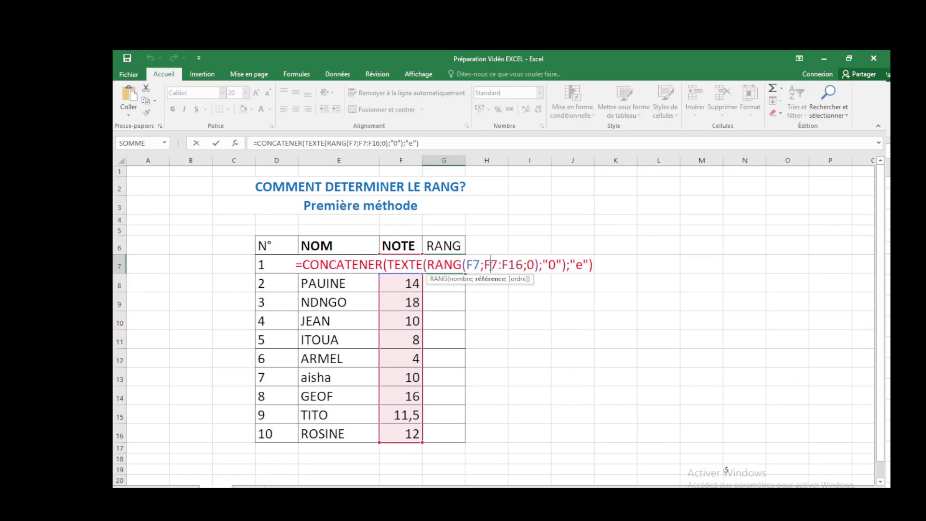
{"action": "type", "text": "$"}
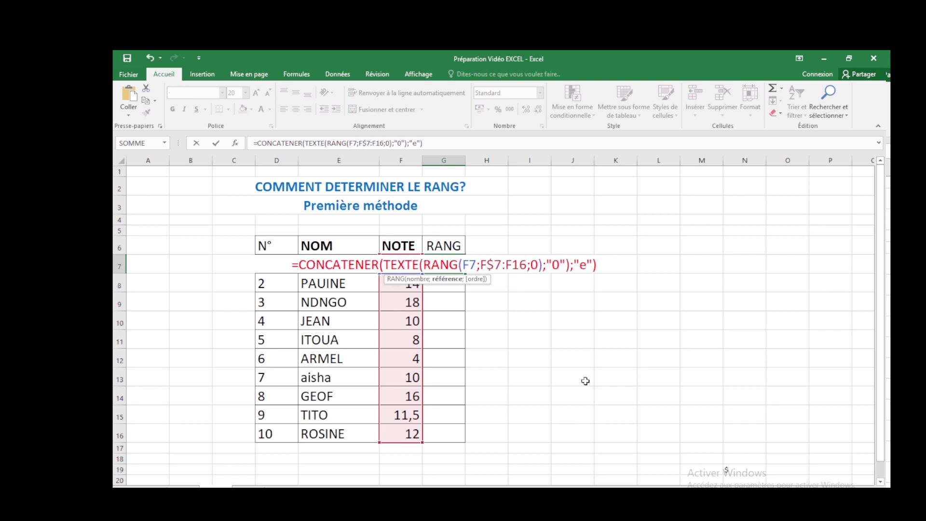
{"action": "left_click", "coordinate": [609, 266]}
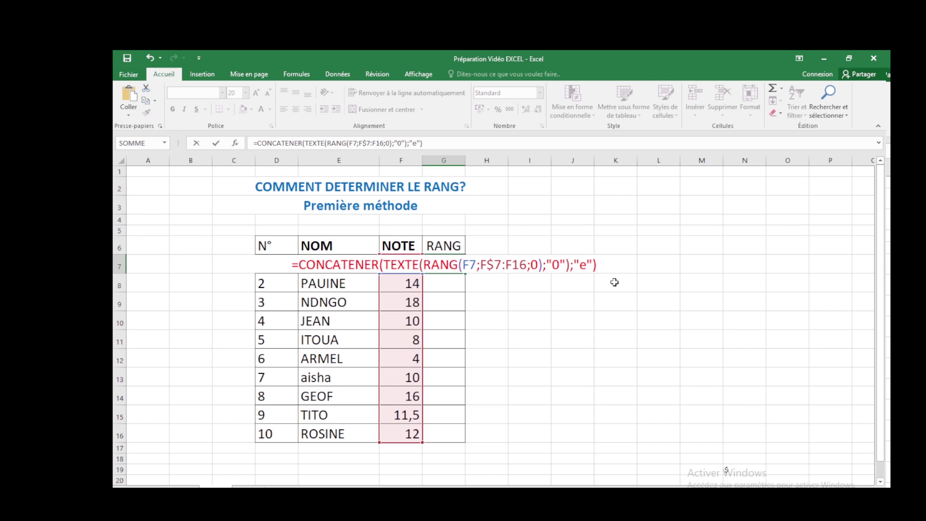
{"action": "key", "text": "ctrl+Return"}
{"action": "left_click_drag", "start_coordinate": [465, 273], "coordinate": [463, 430]}
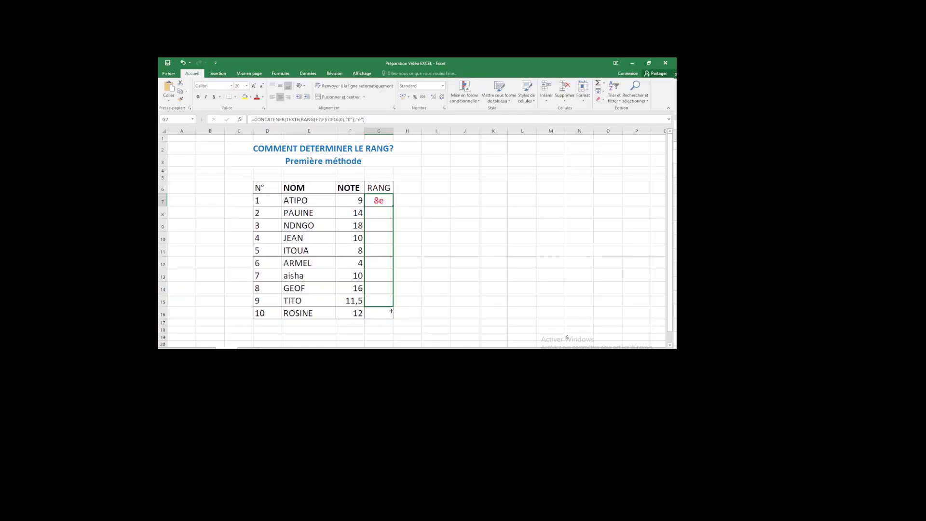
Fill ranks for all ten students through G16, then select G7 in the Deuxième méthode table
{"action": "left_click_drag", "start_coordinate": [391, 311], "coordinate": [390, 314]}
{"action": "left_click_drag", "start_coordinate": [390, 314], "coordinate": [391, 314]}
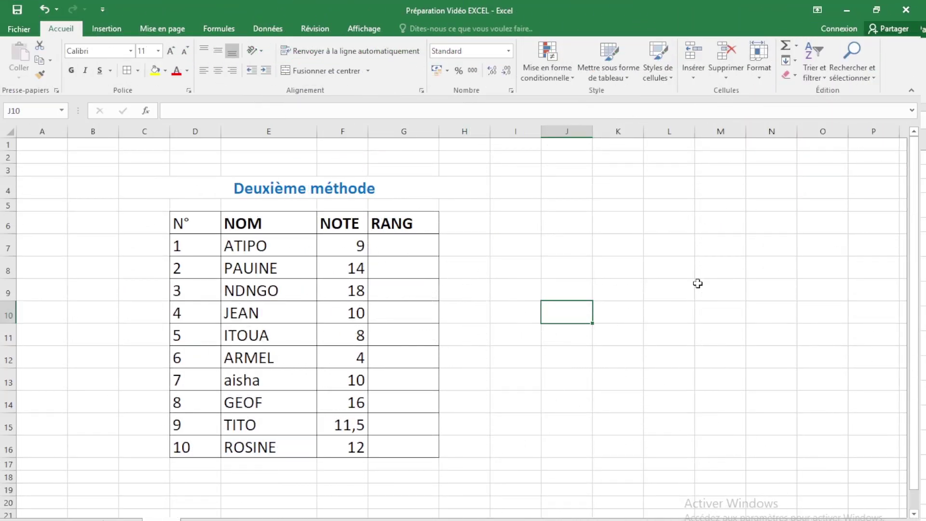
{"action": "left_click", "coordinate": [404, 246]}
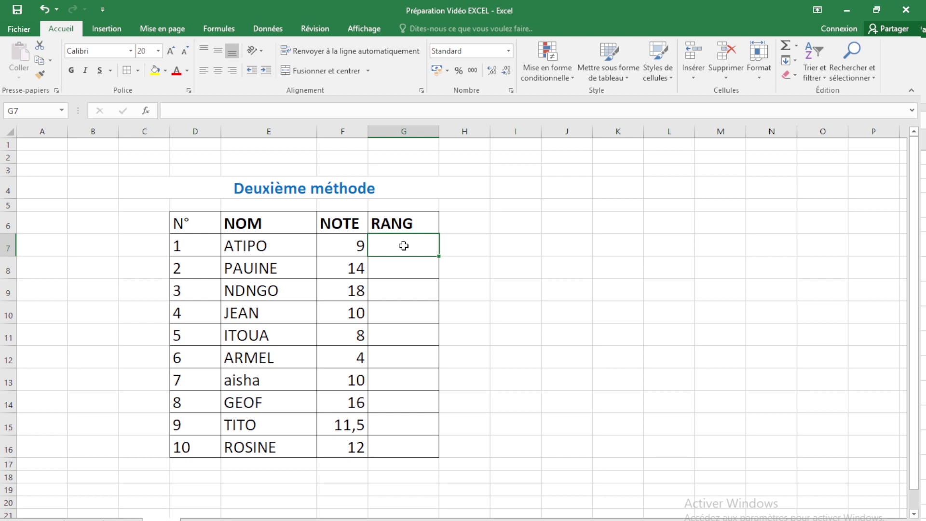
Start =RANG(F7; in ATIPO's RANG cell of the Deuxième méthode table
{"action": "double_click", "coordinate": [404, 246]}
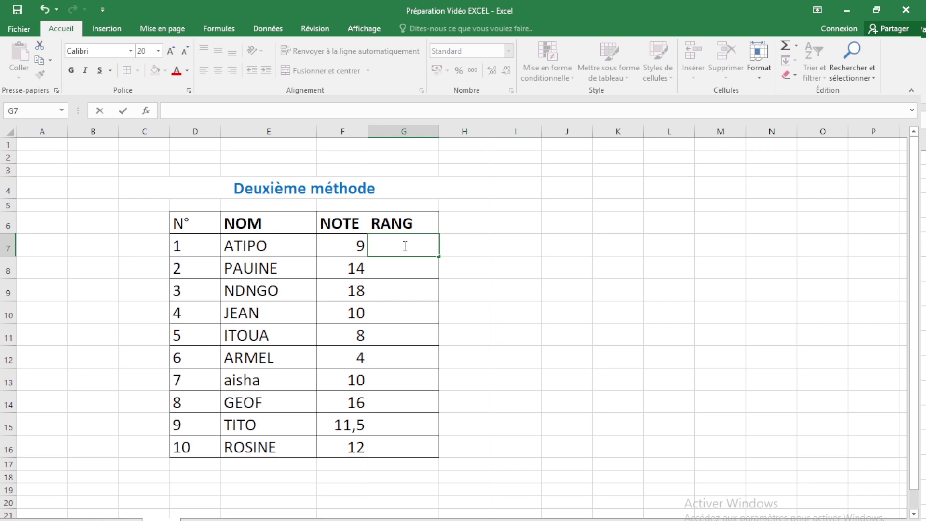
{"action": "type", "text": "="}
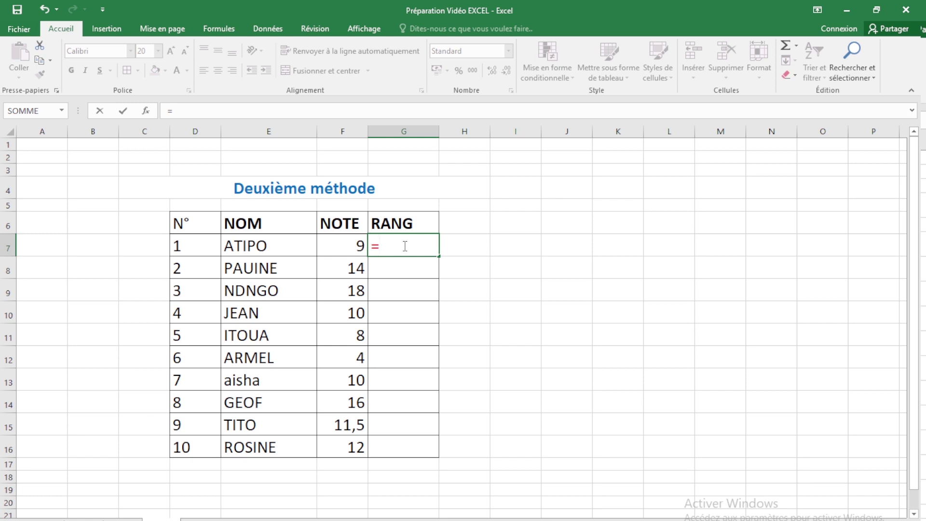
{"action": "type", "text": "ra"}
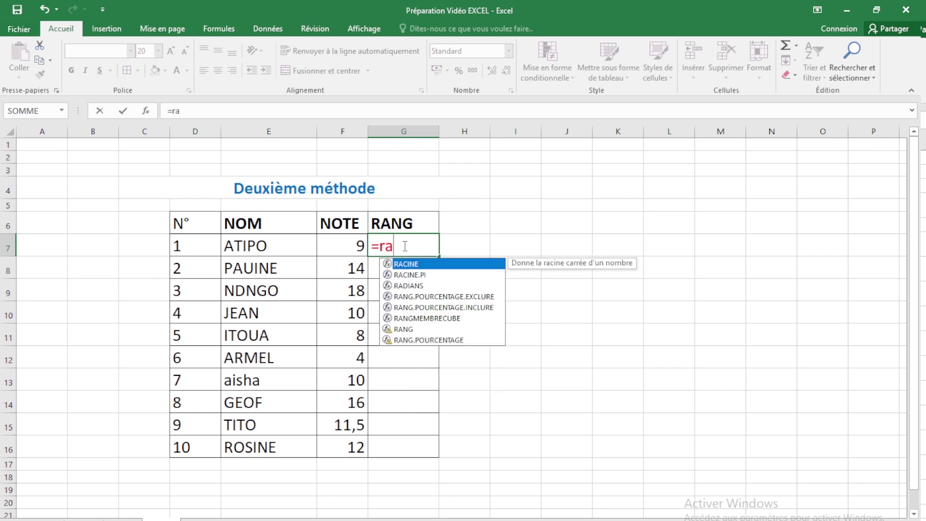
{"action": "type", "text": "ng"}
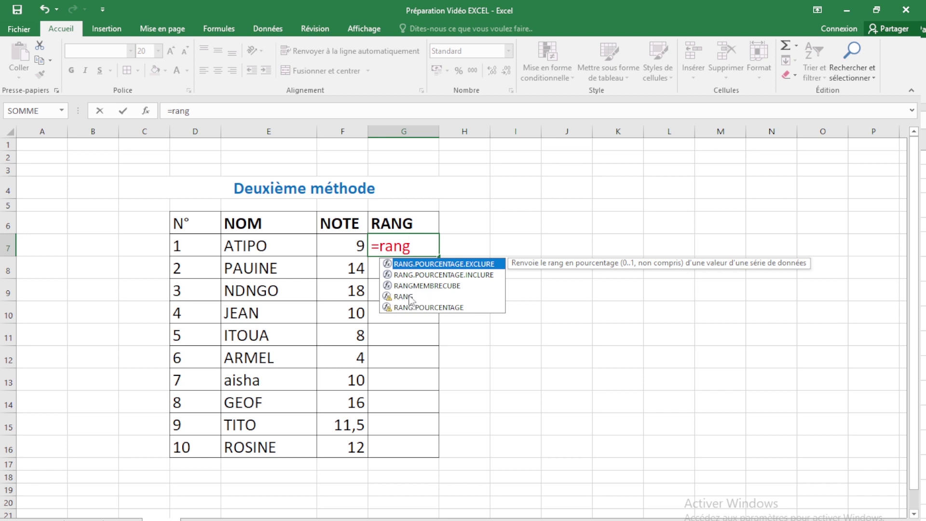
{"action": "double_click", "coordinate": [410, 298]}
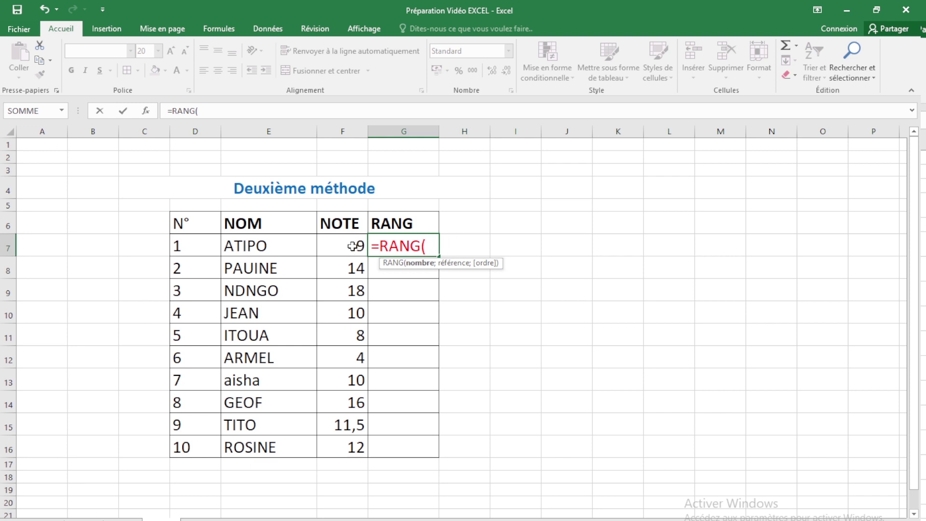
{"action": "left_click", "coordinate": [353, 247]}
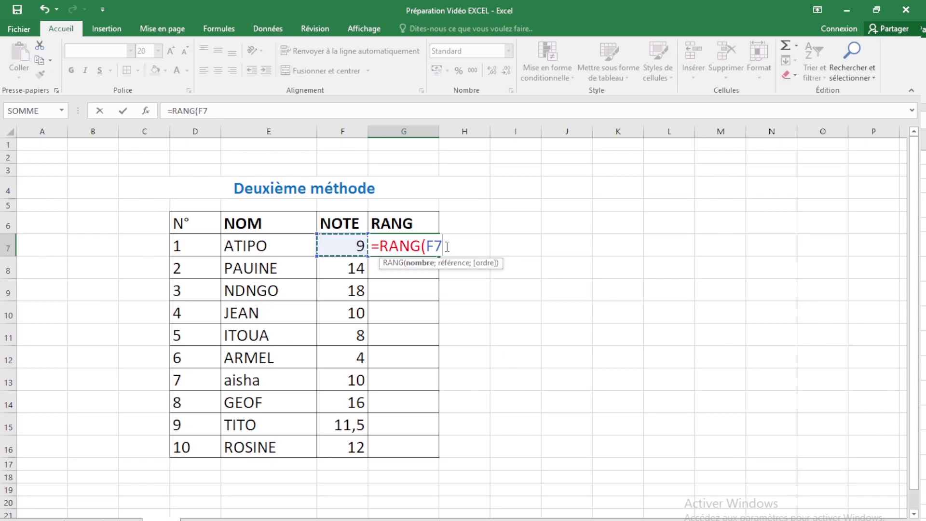
{"action": "type", "text": ";"}
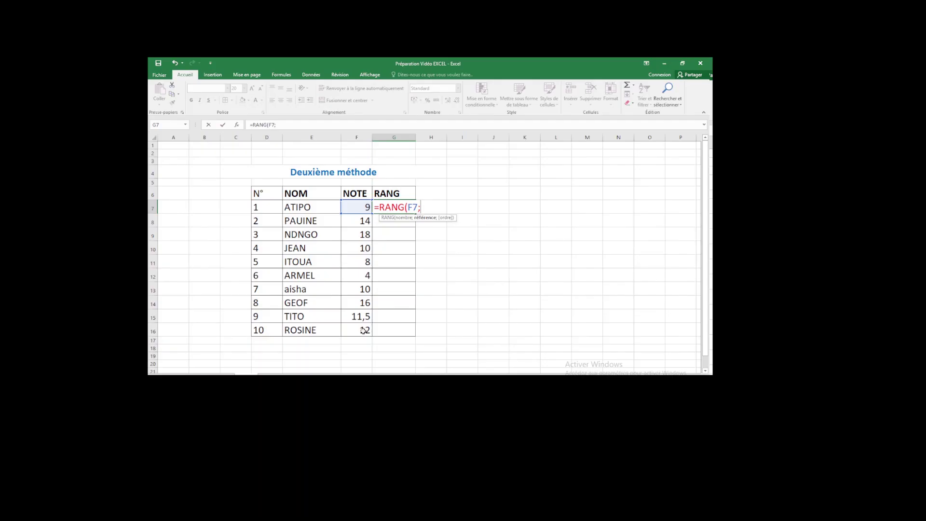
{"action": "left_click", "coordinate": [365, 330]}
Use grades F7:F16 as the reference range and 0 for descending order
{"action": "left_click_drag", "start_coordinate": [364, 330], "coordinate": [363, 208]}
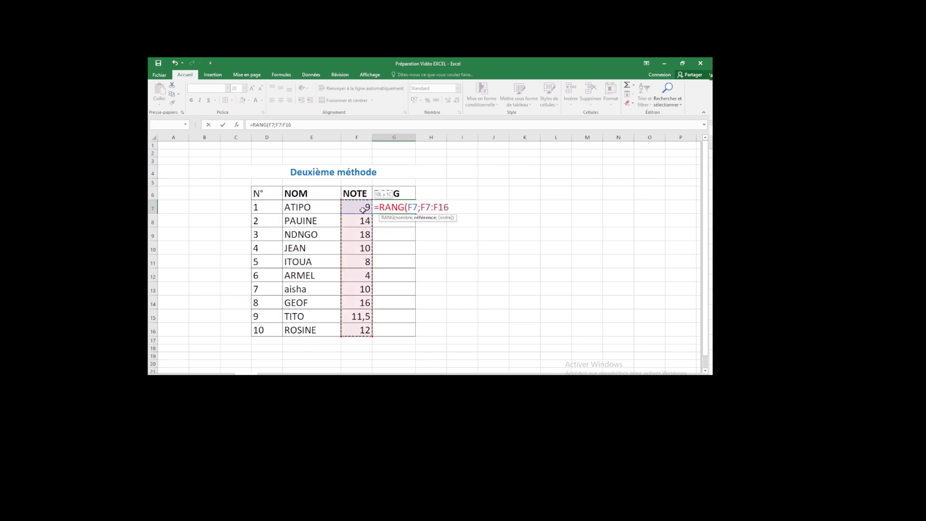
{"action": "left_click_drag", "start_coordinate": [352, 251], "coordinate": [353, 250]}
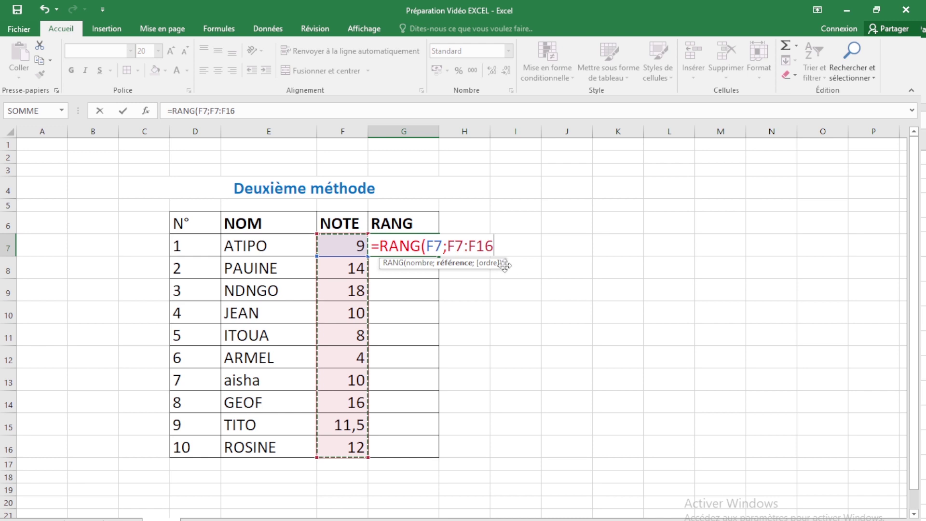
{"action": "type", "text": ";"}
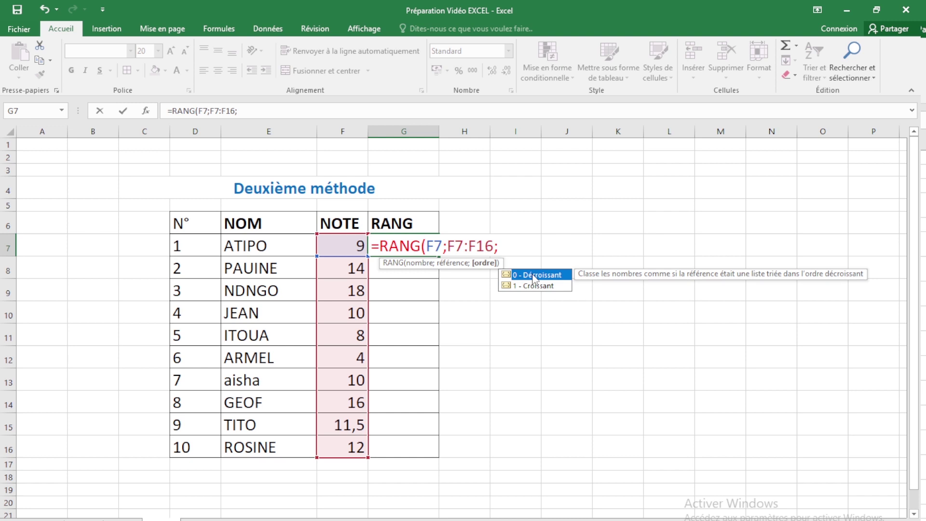
{"action": "double_click", "coordinate": [533, 275]}
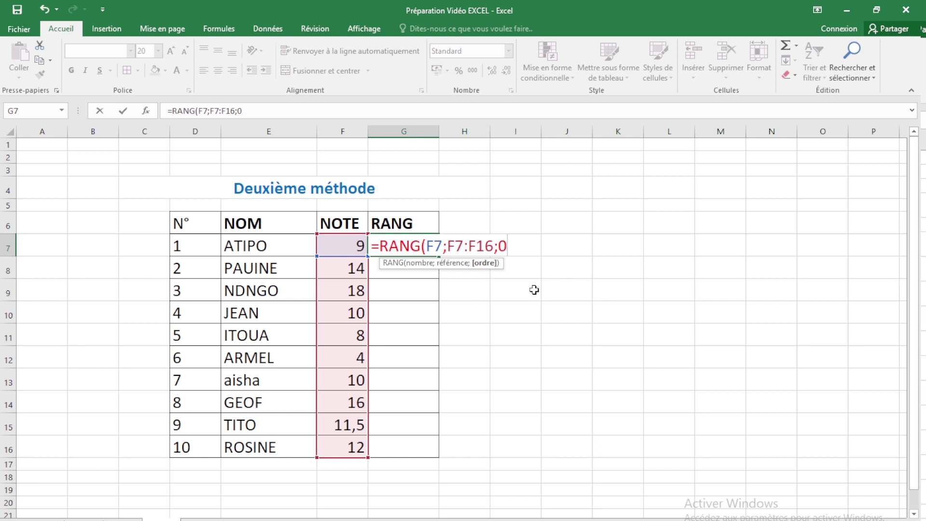
Complete =RANG(F7;F$7:F16;0) with the anchored range and copy it down the RANG column
{"action": "type", "text": ")"}
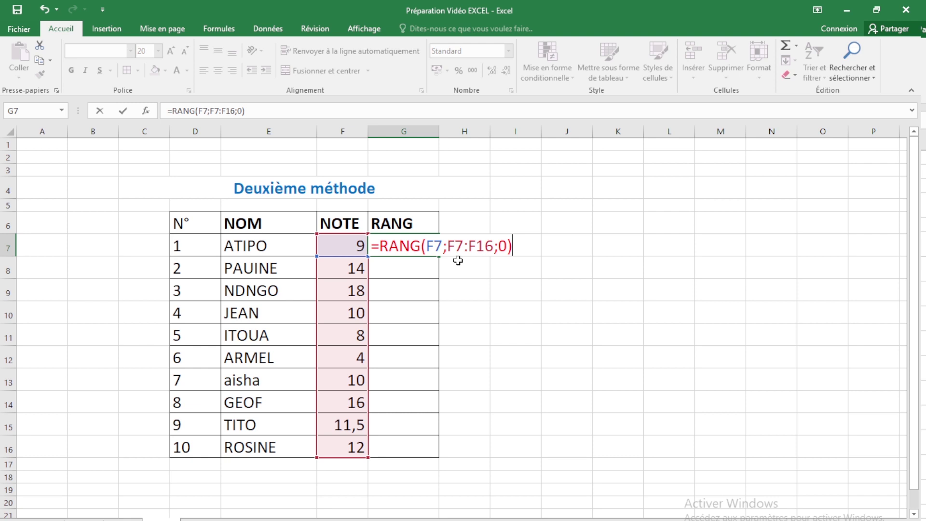
{"action": "left_click", "coordinate": [455, 247]}
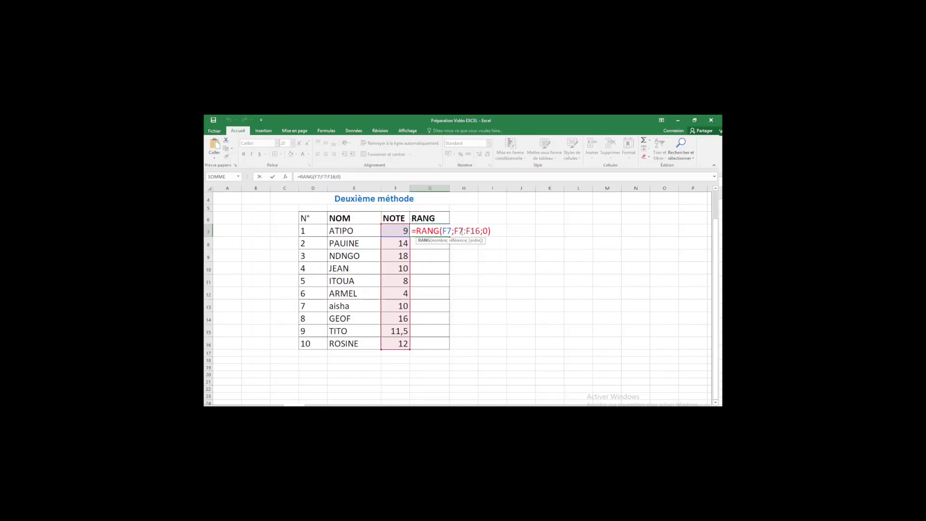
{"action": "type", "text": "$"}
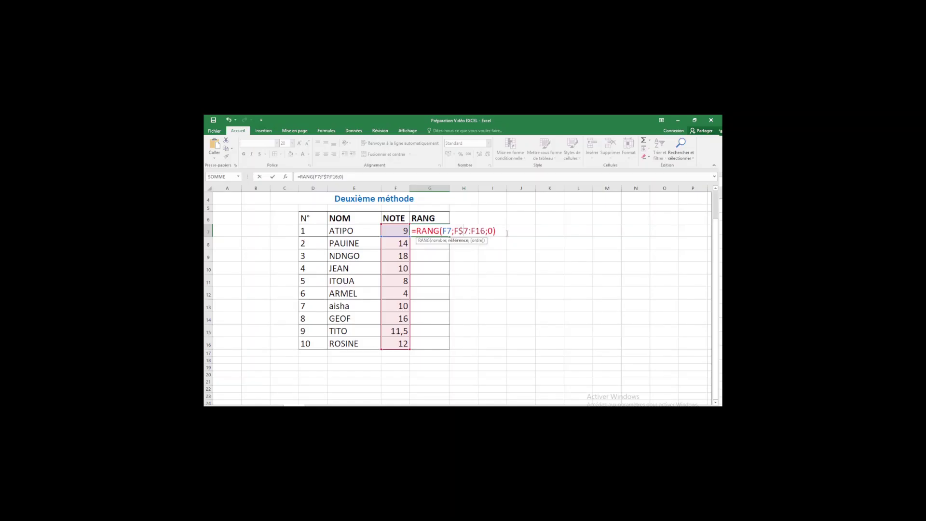
{"action": "key", "text": "End"}
{"action": "key", "text": "ctrl+Return"}
{"action": "left_click_drag", "start_coordinate": [449, 236], "coordinate": [446, 340]}
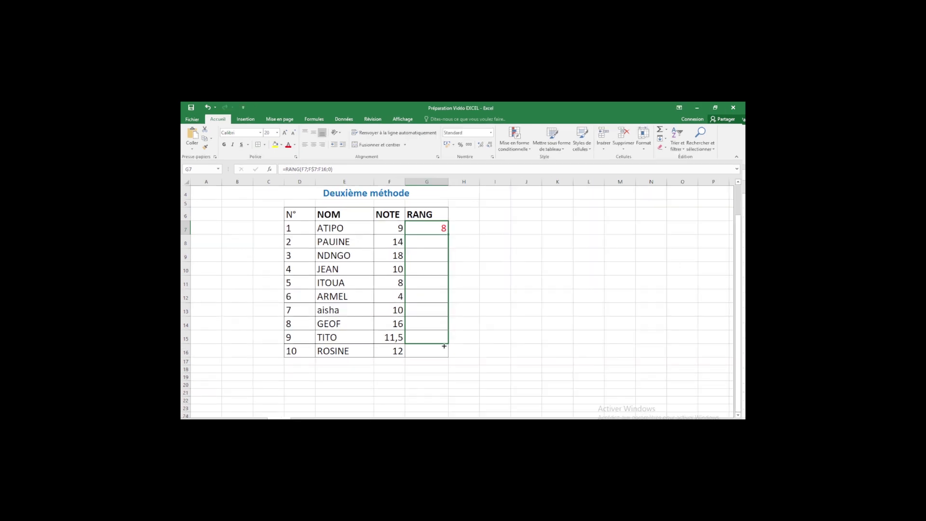
Copy the RANG formula from G7 down to G16 and centre the ranks 8, 3, 1, 6, 9, 10, 6, 2, 5, 4
{"action": "left_click_drag", "start_coordinate": [444, 346], "coordinate": [444, 353]}
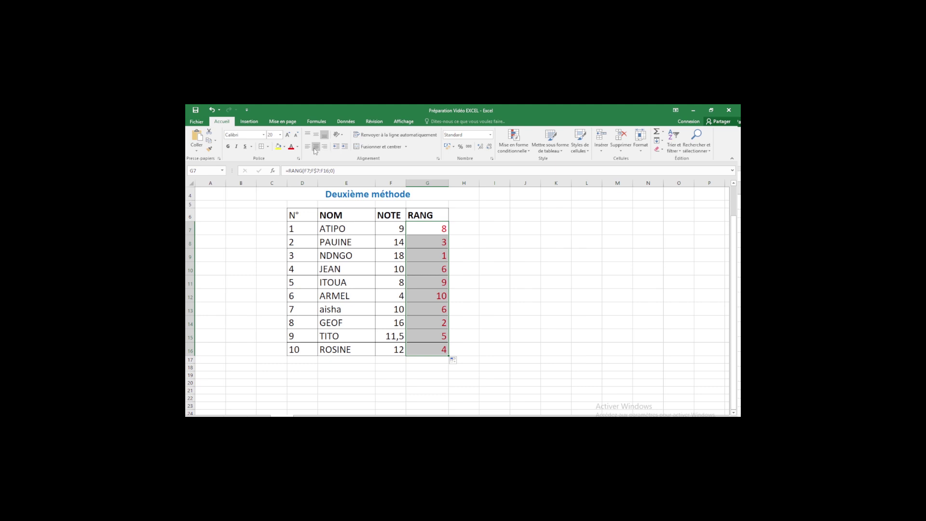
{"action": "left_click", "coordinate": [315, 147]}
{"action": "left_click", "coordinate": [495, 309]}
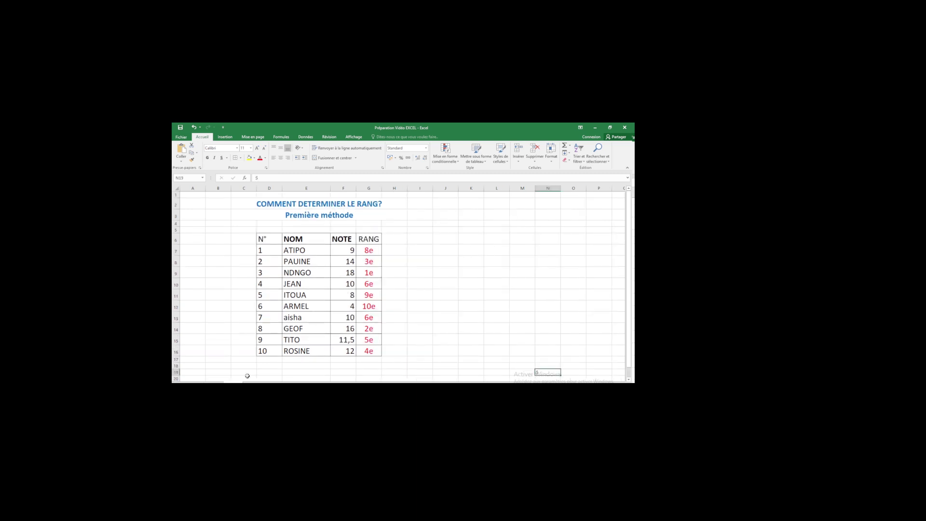
{"action": "double_click", "coordinate": [371, 250]}
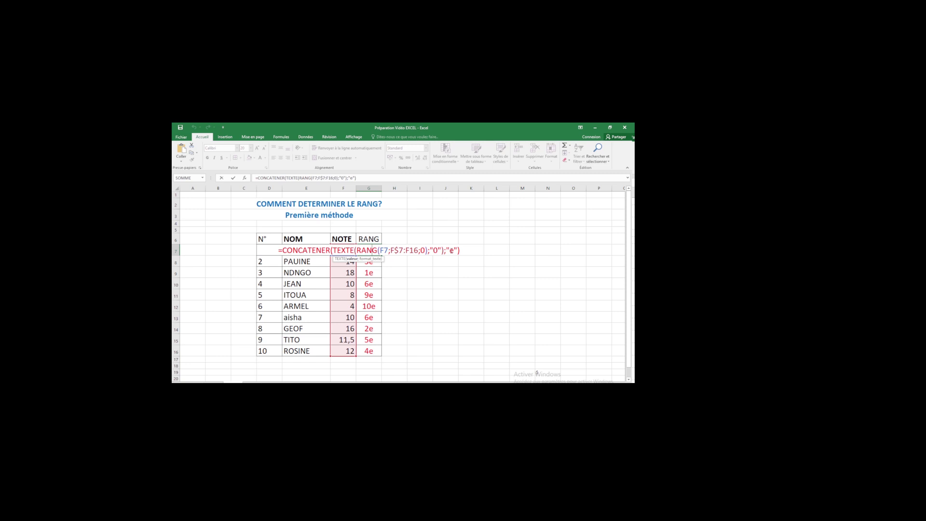
Move to the end of ATIPO's =CONCATENER(TEXTE(RANG(F7;F$7:F16;0);"0");"e") formula to review it
{"action": "left_click", "coordinate": [467, 250]}
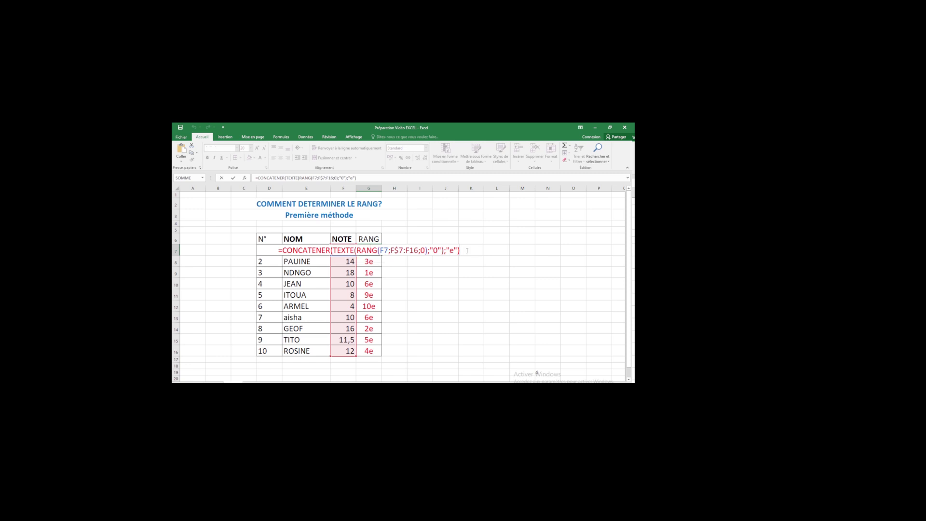